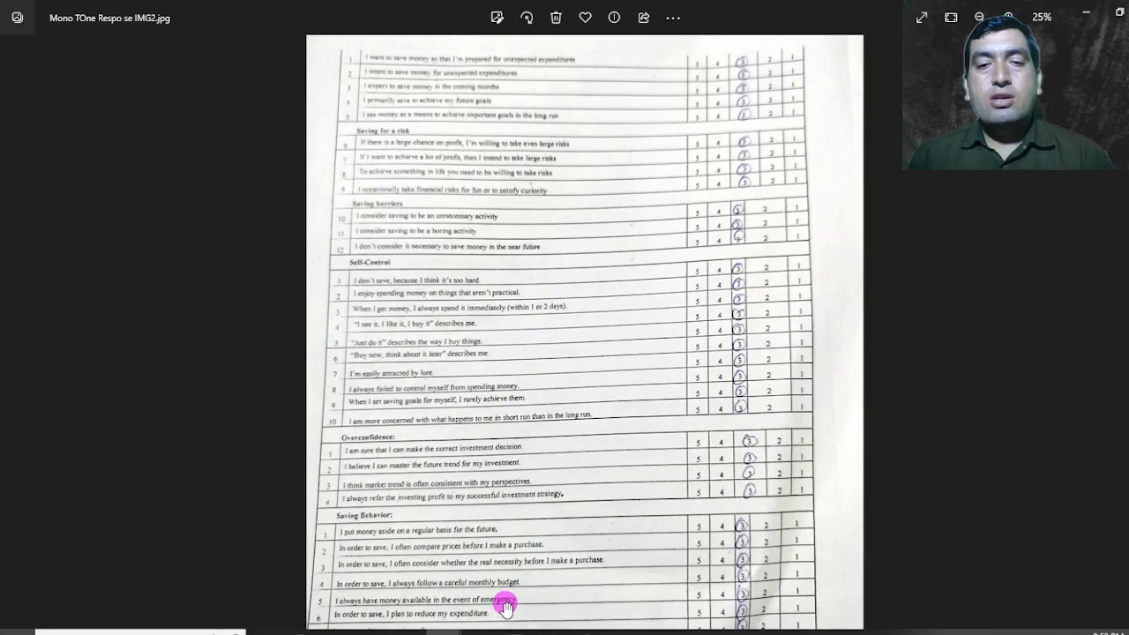
Switch to the Financial Literacy raw data file in SPSS and examine case 13's answers from Gender past SB8 for a monotone response.
mouse_move(588, 632)
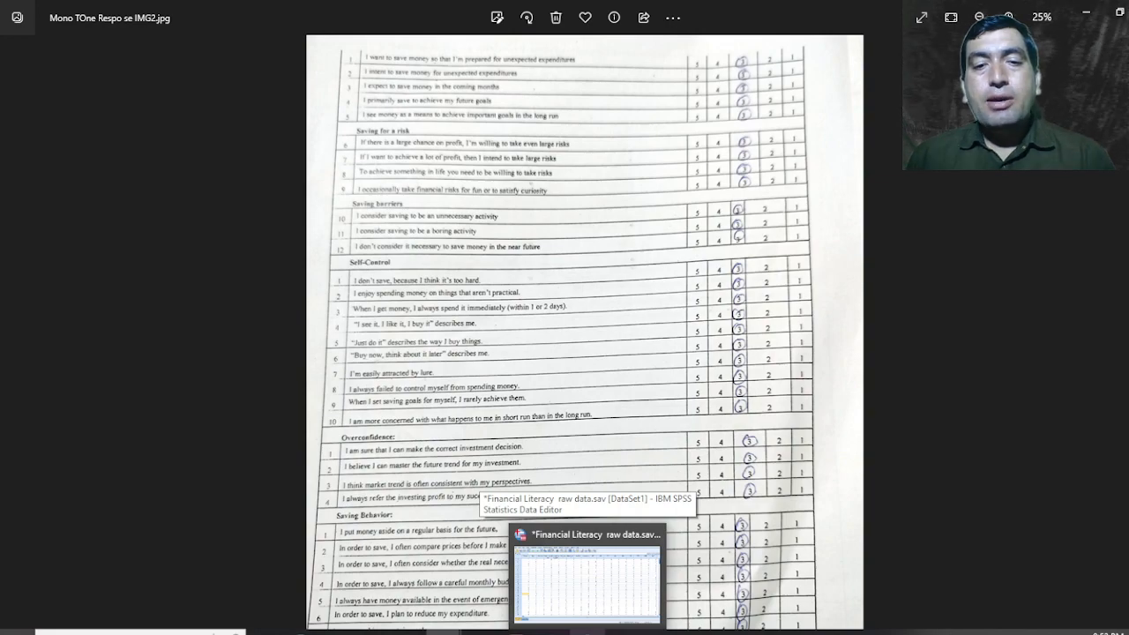
click(586, 577)
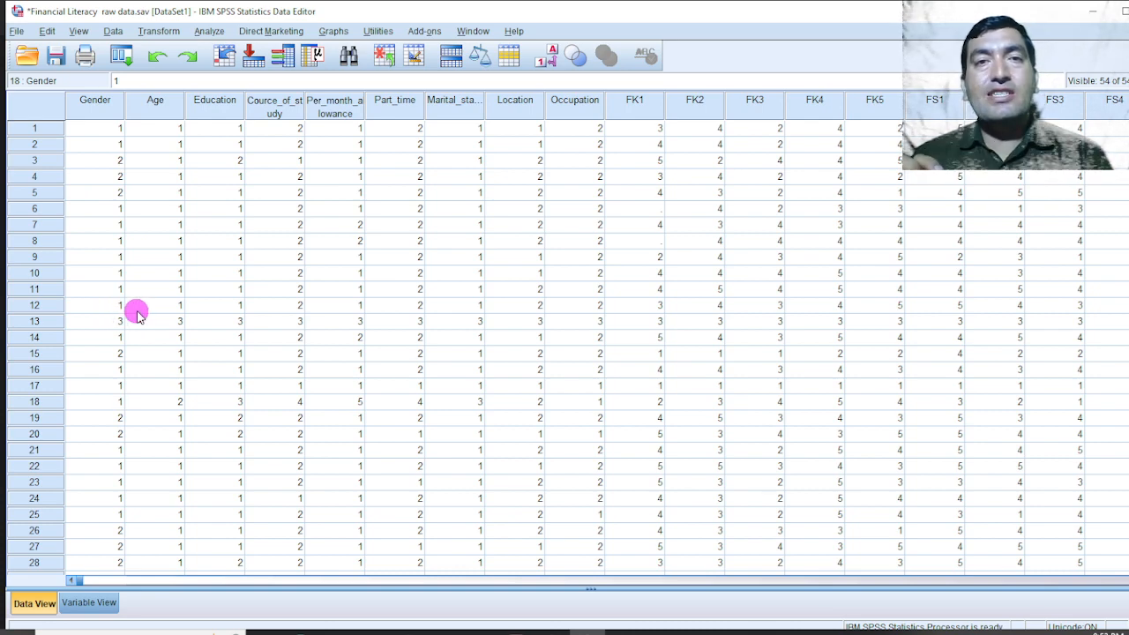
click(89, 324)
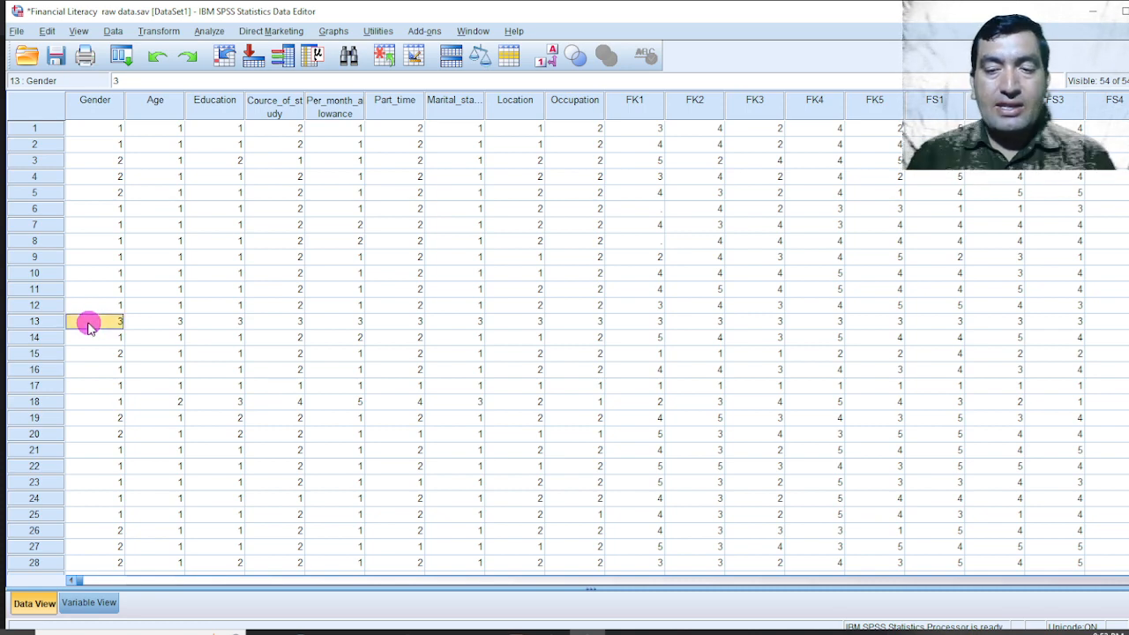
key(shift+Right)
key(shift+Right)
key(shift+Right)
key(shift+Right)
key(shift+Right)
key(shift+Left)
key(shift+Right)
key(shift+Right)
key(shift+Right)
key(shift+Right)
key(shift+Right)
key(shift+Right)
key(shift+Right)
key(shift+Right)
key(shift+Right)
key(shift+Right)
key(shift+Right)
key(shift+Right)
key(shift+Right)
key(shift+Right)
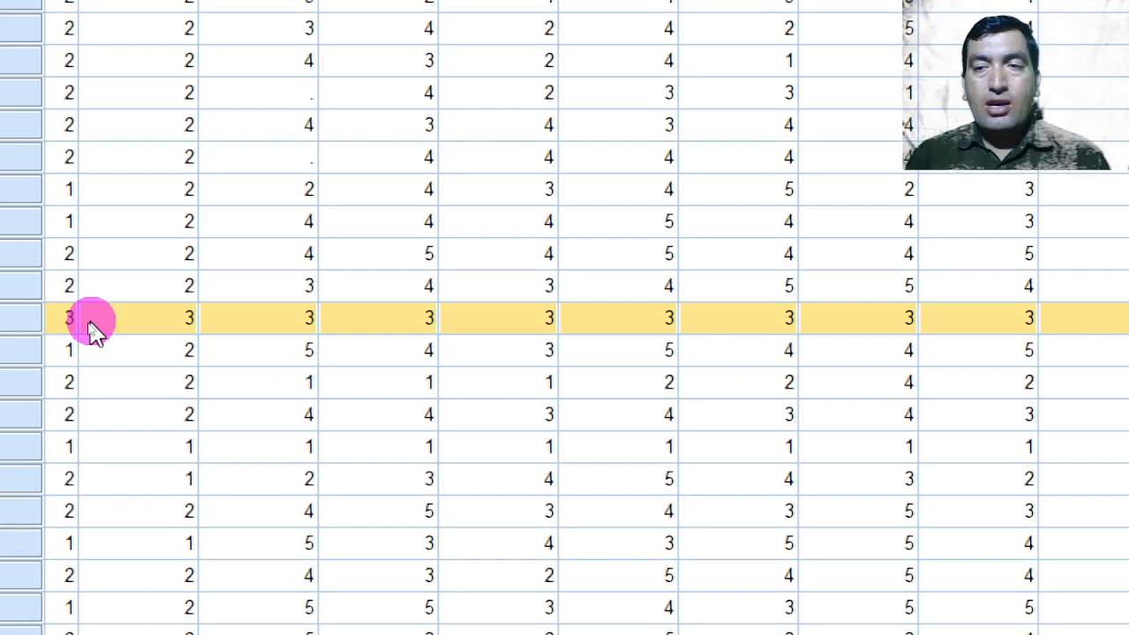
key(shift+Right)
key(shift+Right)
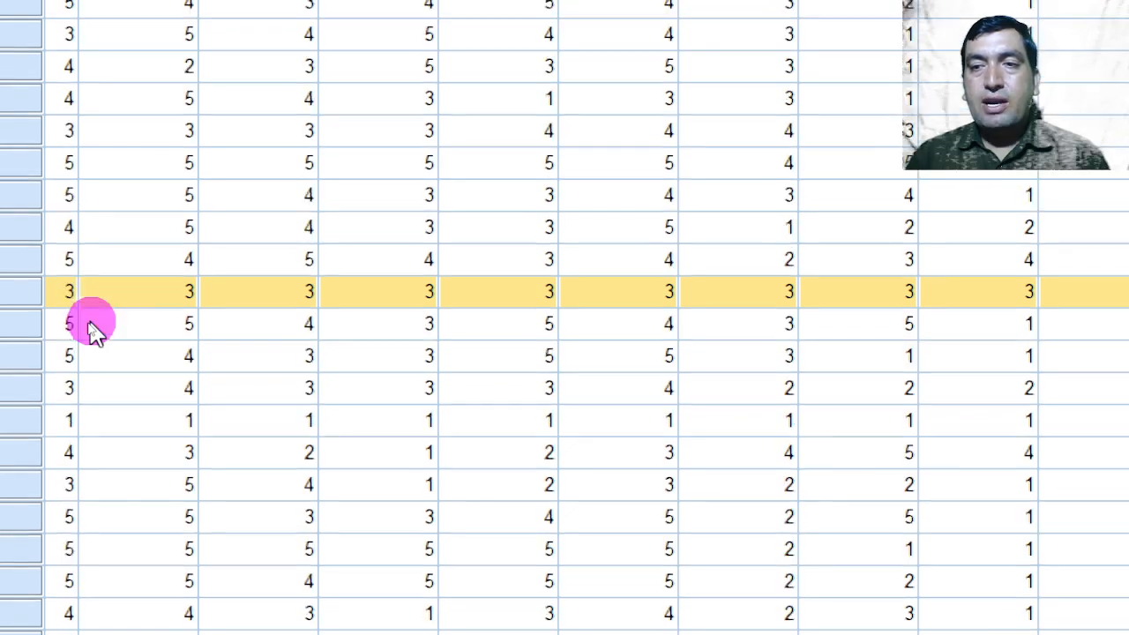
key(shift+Right)
key(shift+Right)
key(shift+Right)
key(shift+Right)
key(shift+Right)
key(shift+Right)
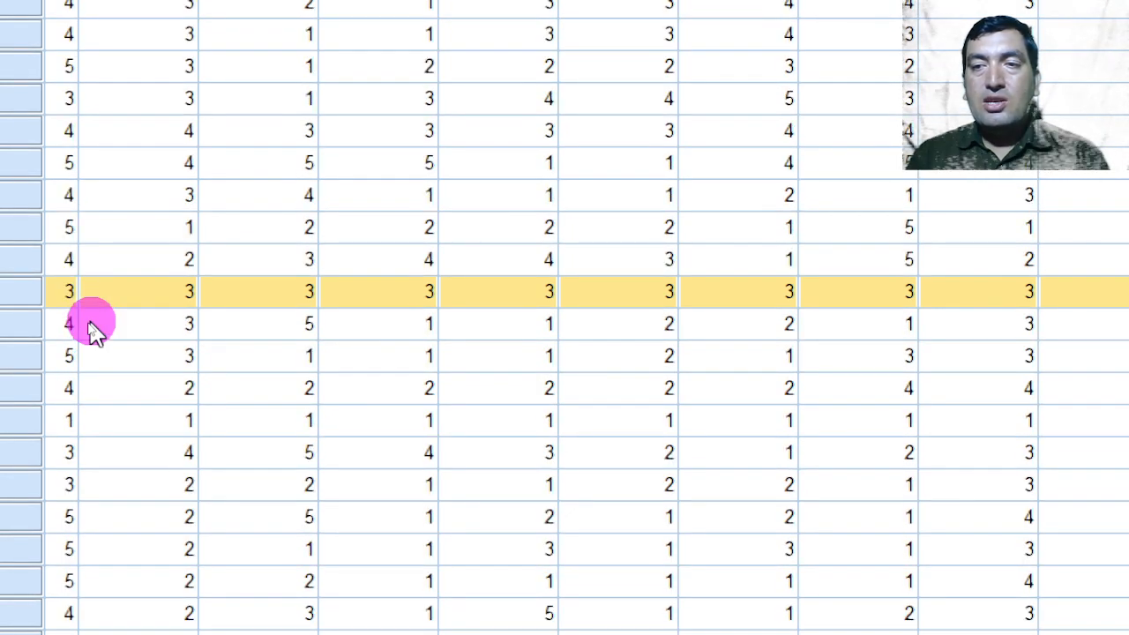
key(shift+Right)
key(shift+Right)
key(shift+Right)
key(shift+Right)
key(shift+Right)
key(shift+Right)
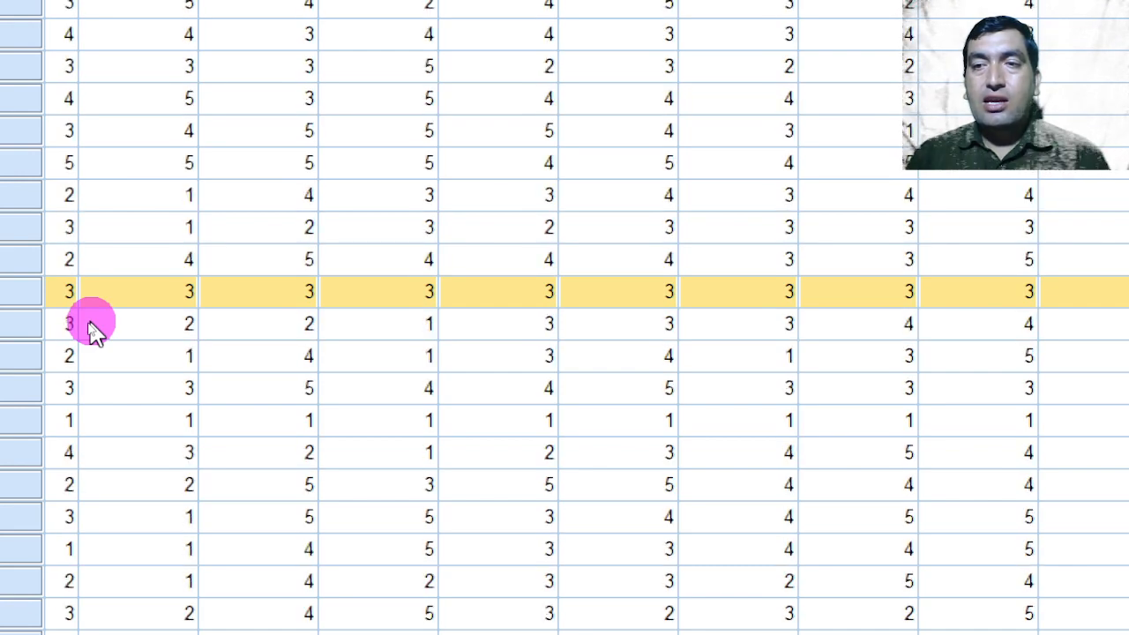
key(shift+Right)
key(shift+Right)
key(shift+Right)
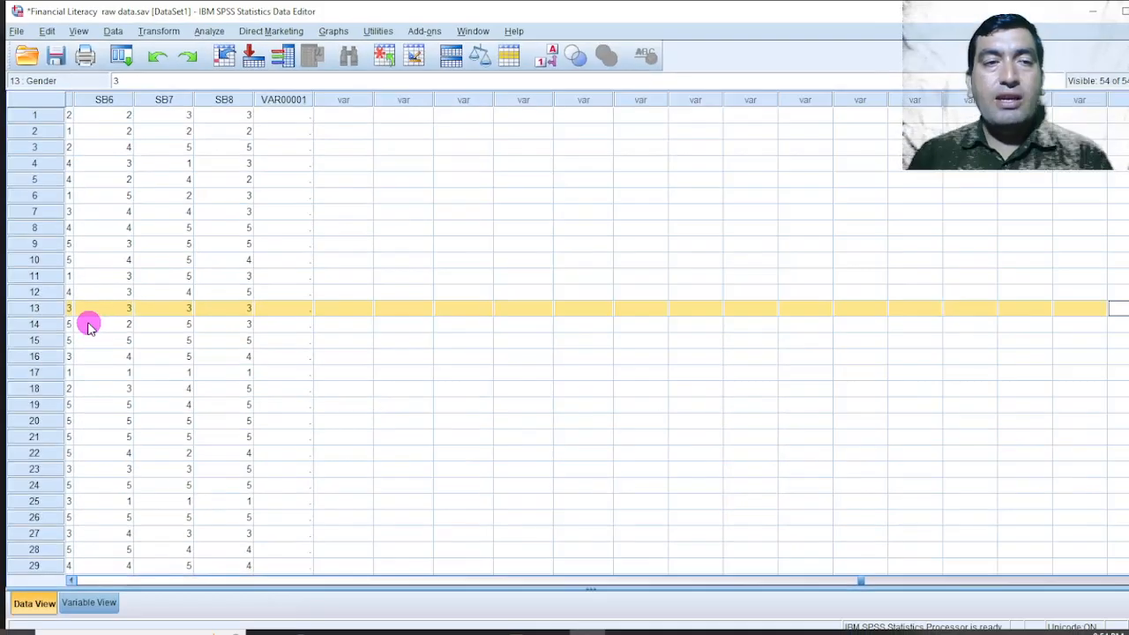
Review case 13's answers back from the end of the row to the Gender variable.
key(shift+Left)
key(shift+Left)
key(shift+Left)
key(shift+Left)
key(shift+Left)
key(shift+Left)
key(shift+Left)
key(shift+Left)
key(shift+Left)
key(shift+Left)
key(shift+Left)
key(shift+Left)
key(shift+Left)
key(shift+Left)
key(shift+Left)
key(shift+Left)
key(shift+Left)
key(shift+Left)
key(shift+Left)
key(shift+Left)
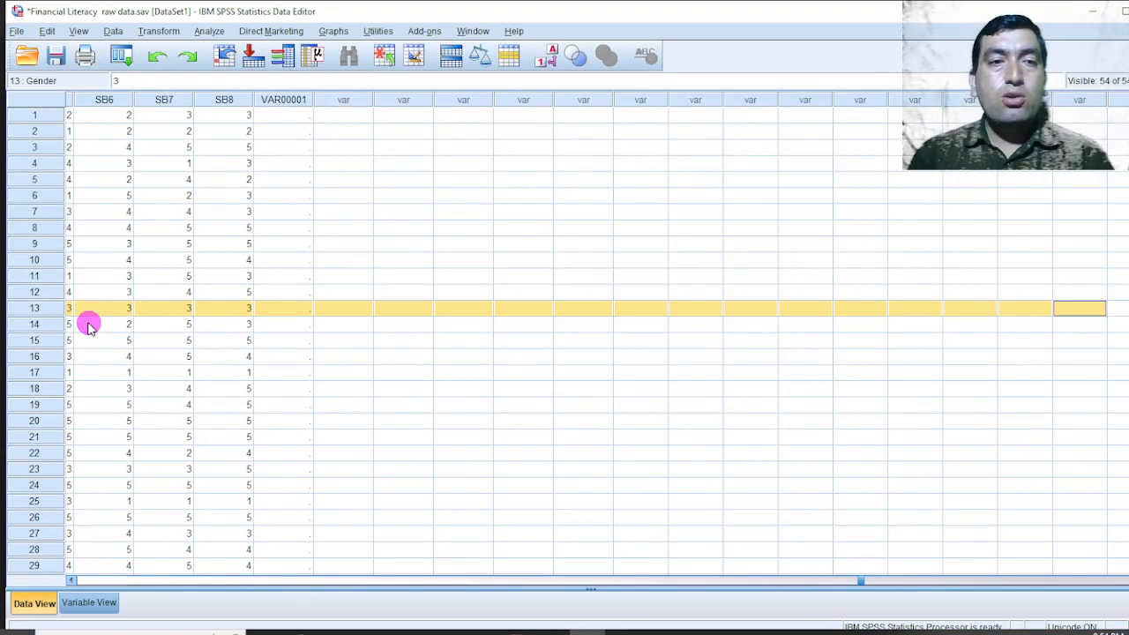
key(shift+Left)
key(shift+Left)
key(shift+Left)
key(shift+Left)
key(shift+Left)
key(shift+Left)
key(shift+Left)
key(shift+Left)
key(shift+Left)
key(shift+Left)
key(shift+Left)
key(shift+Left)
key(shift+Left)
key(shift+Left)
key(shift+Left)
key(shift+Left)
key(shift+Left)
key(shift+Left)
key(shift+Left)
key(shift+Left)
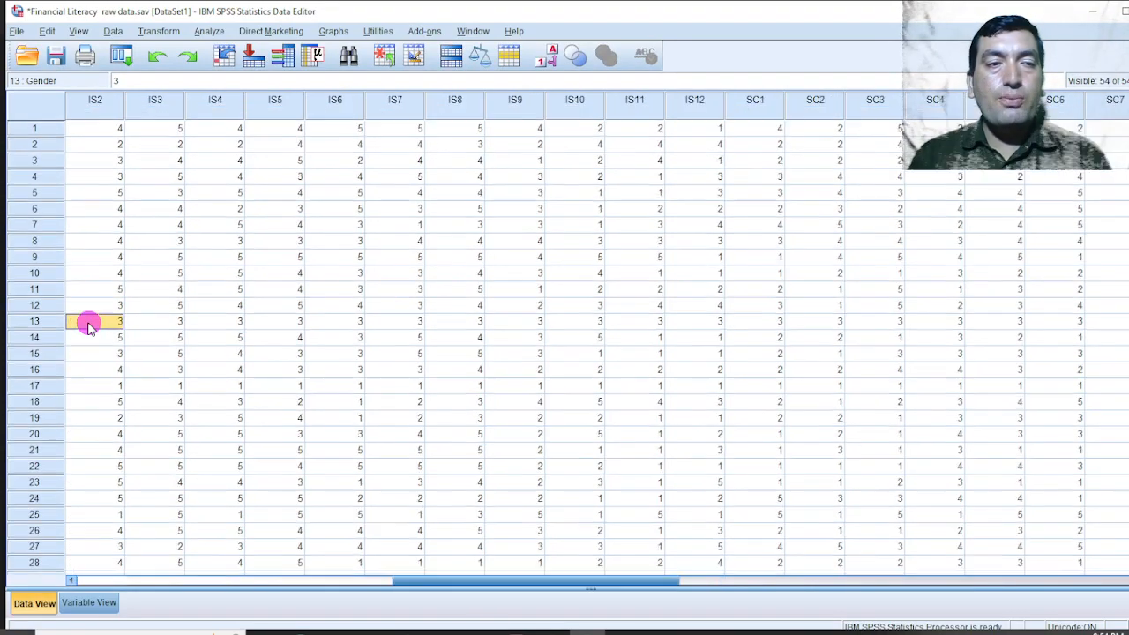
key(shift+Left)
key(shift+Left)
key(shift+Left)
key(shift+Left)
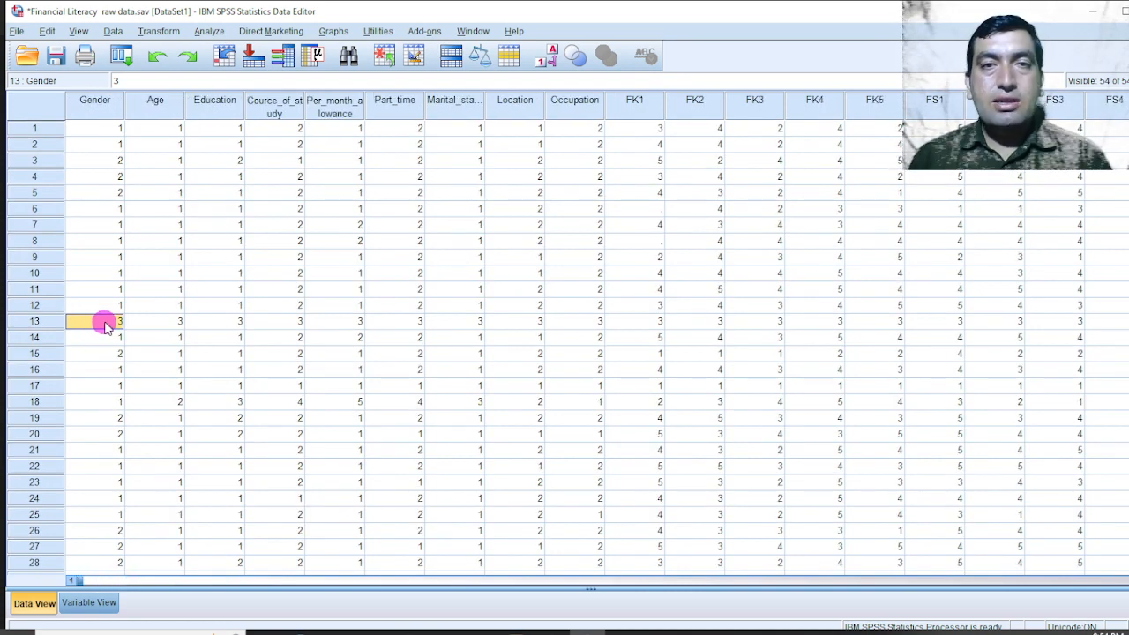
Delete the whole of case 13, the monotone response with 3 for every item.
right_click(53, 326)
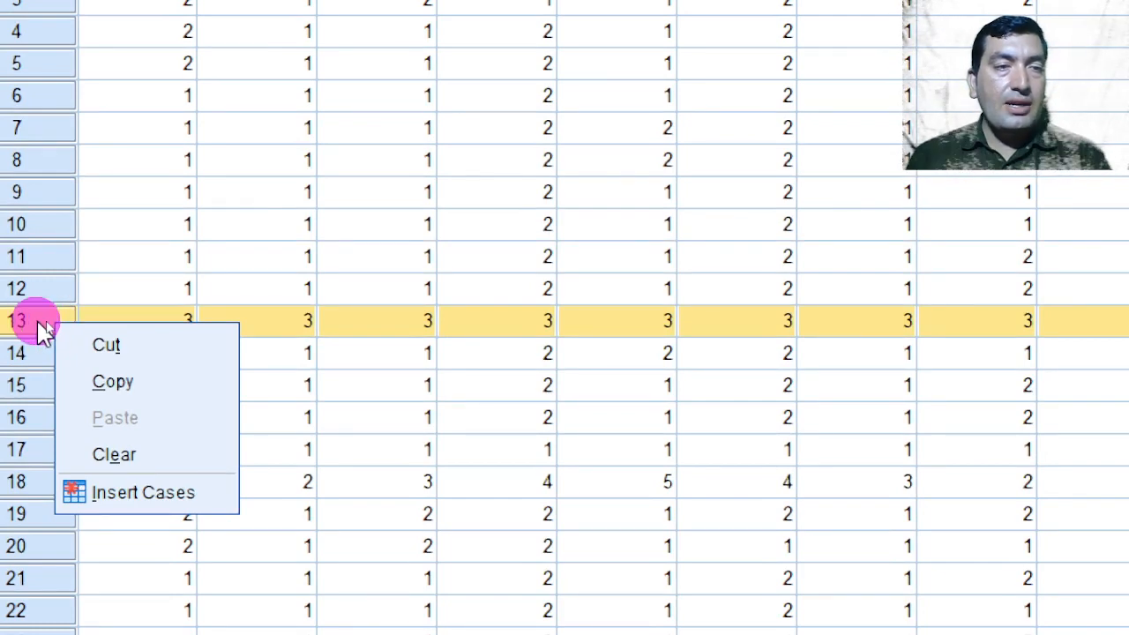
click(103, 456)
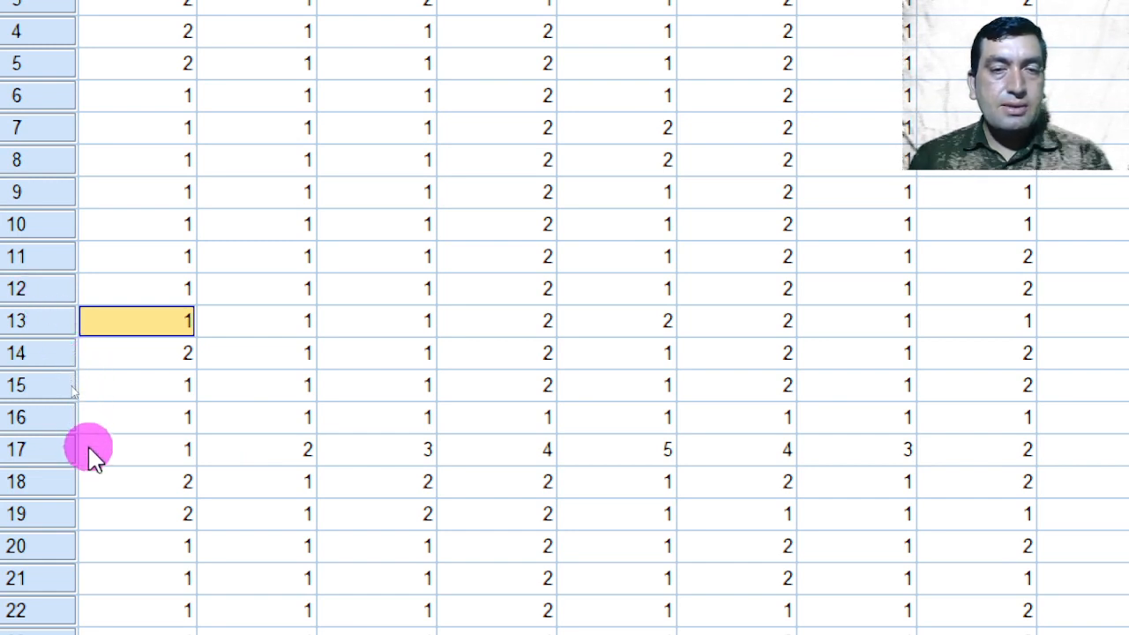
Delete the whole of case 16, the monotone response with 1 for every item.
click(39, 418)
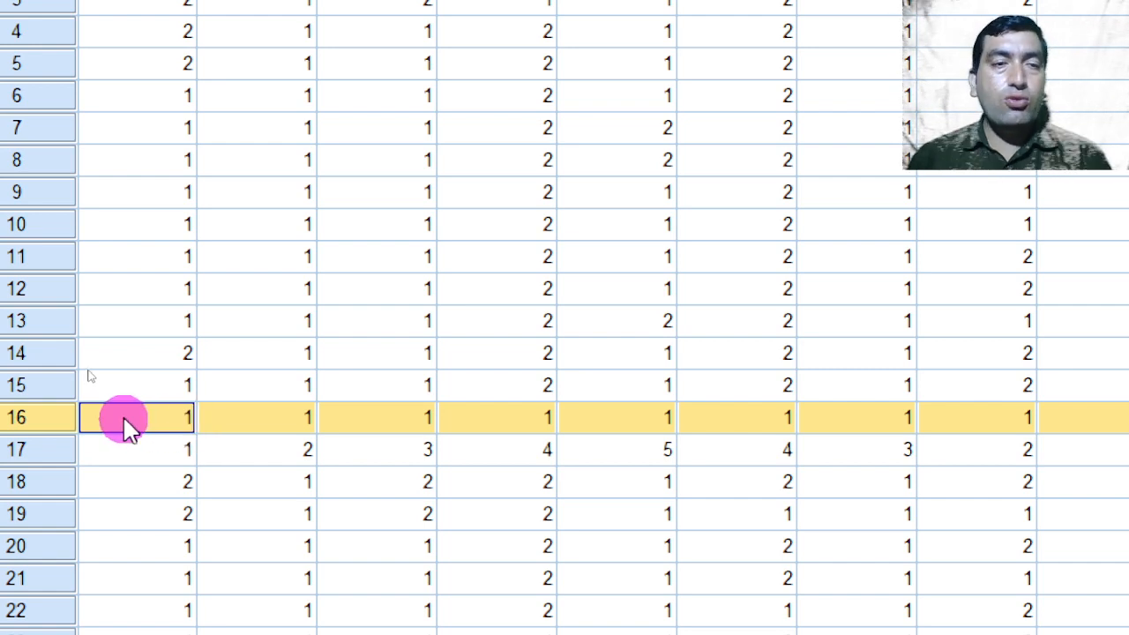
right_click(35, 418)
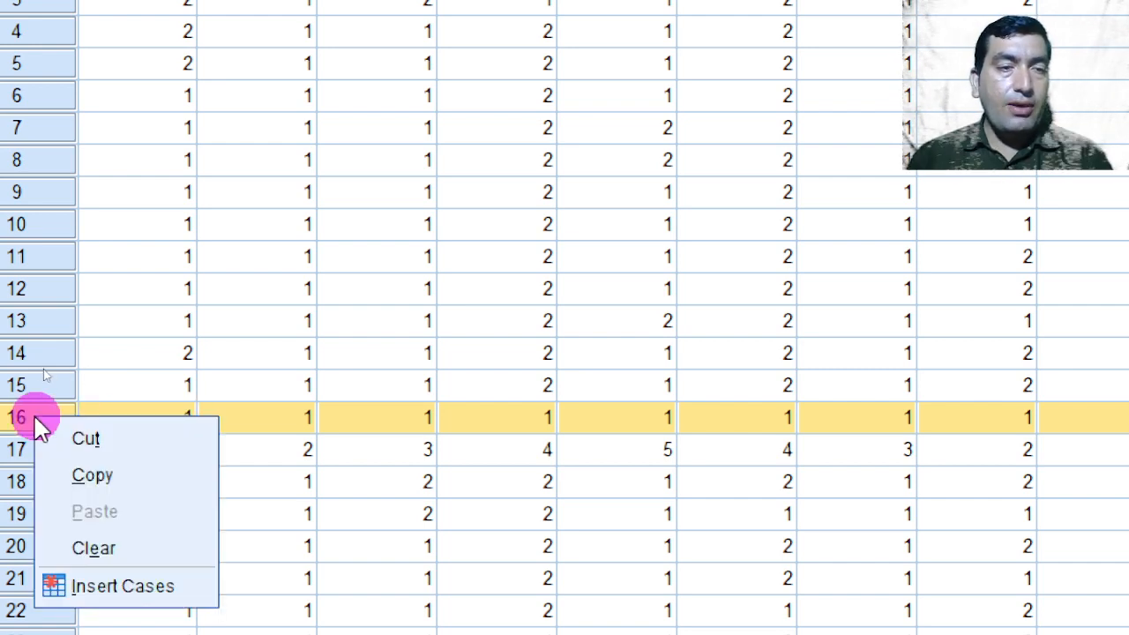
click(83, 547)
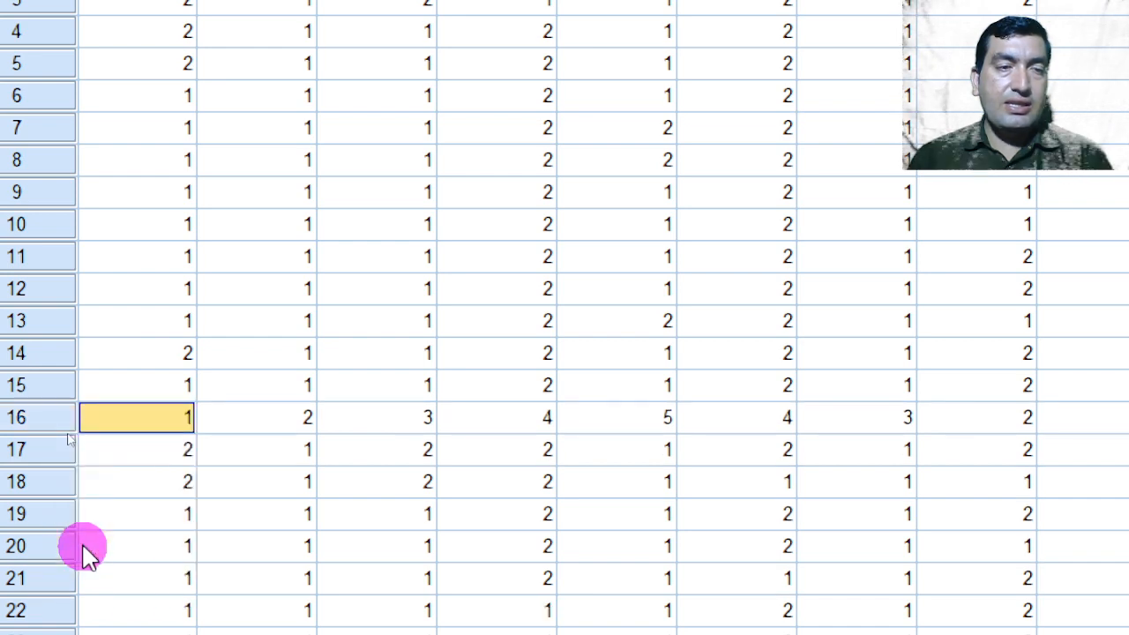
Switch to the Lecture 37 ARM presentation to read the Zig Zag response definition, and view the questionnaire image ZIn Zag Response IMG.jpg.
double_click(126, 428)
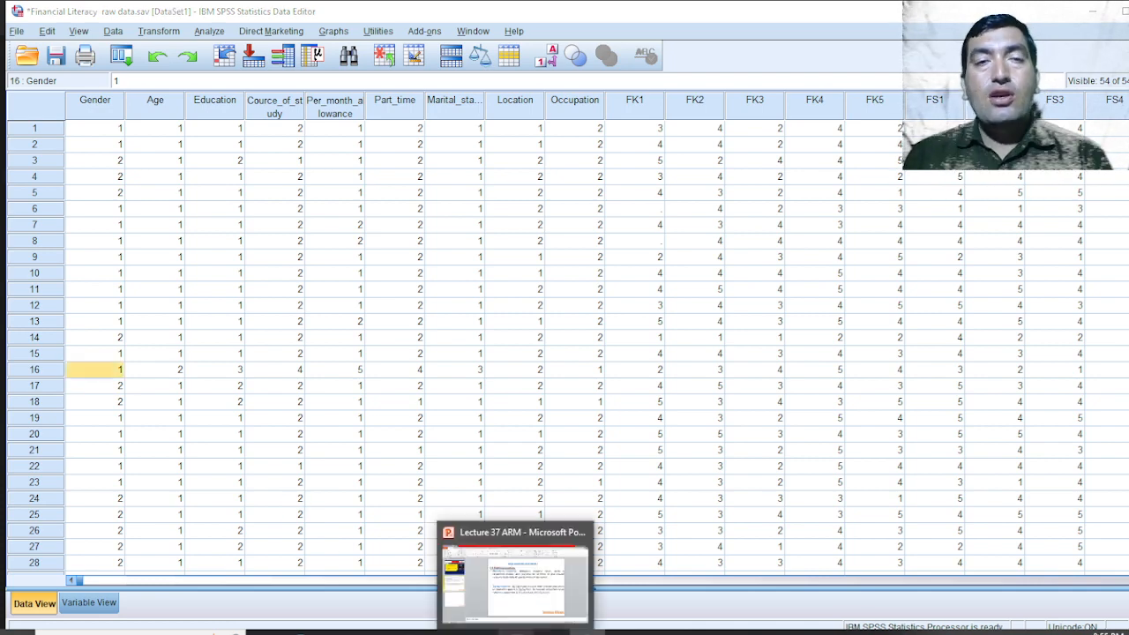
click(511, 628)
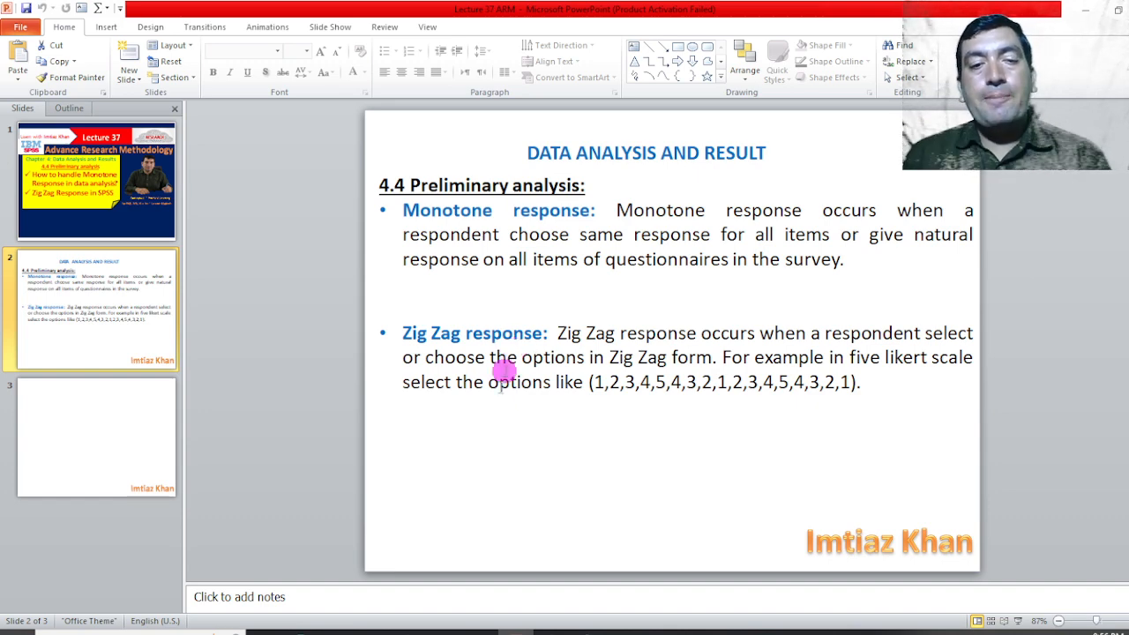
mouse_move(446, 632)
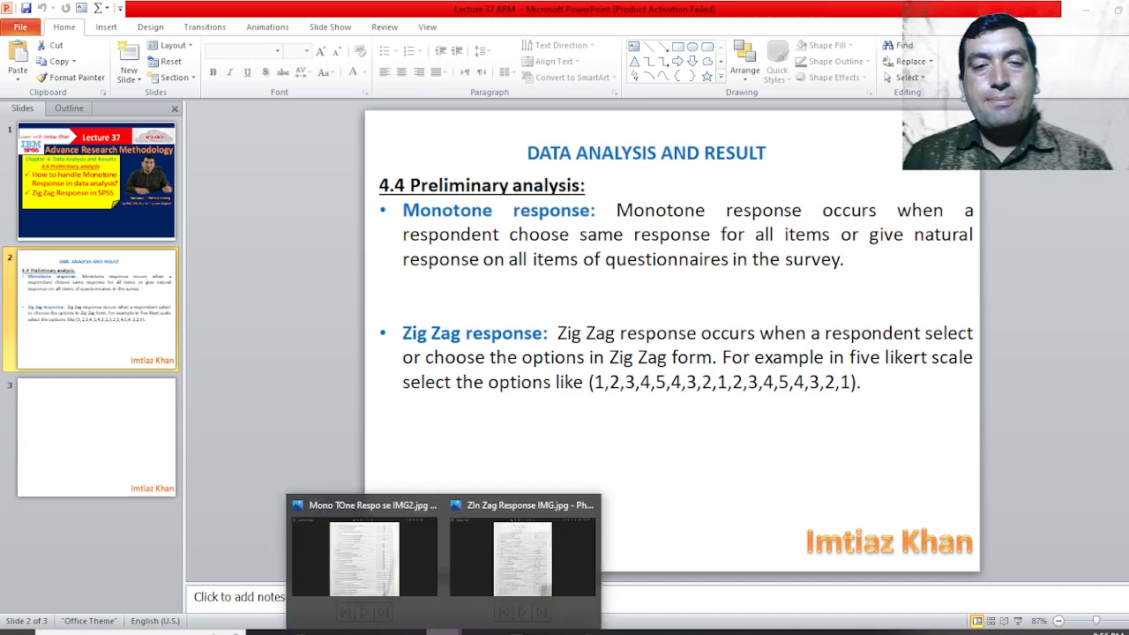
click(517, 570)
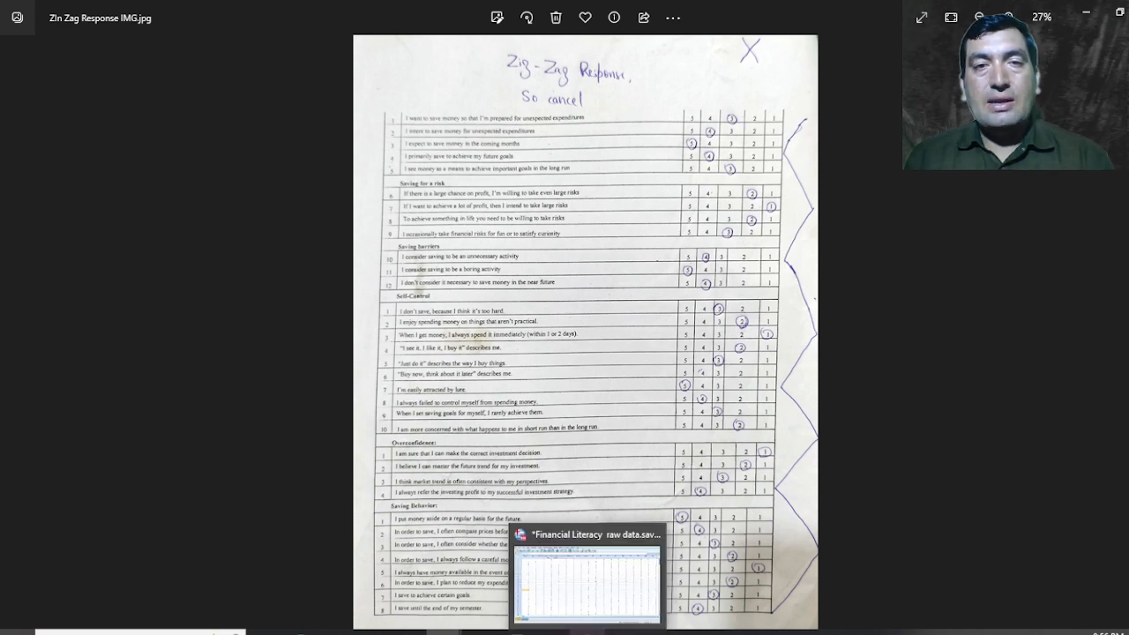
Return to the SPSS data file and examine case 16's answers from Gender through FS1 for a zig zag pattern.
click(573, 631)
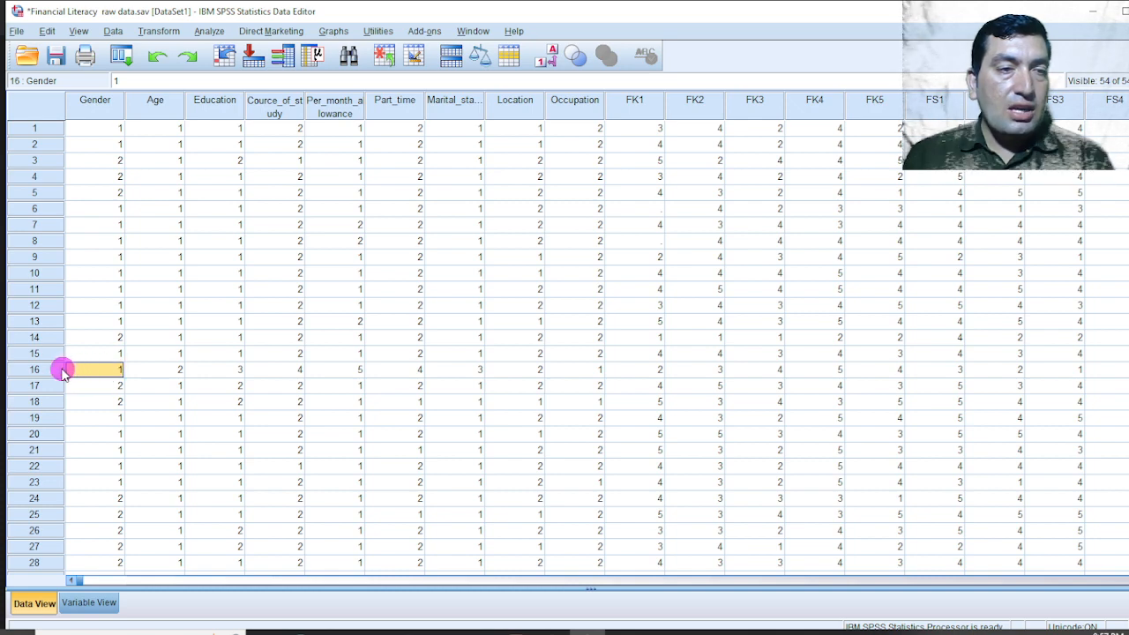
click(36, 369)
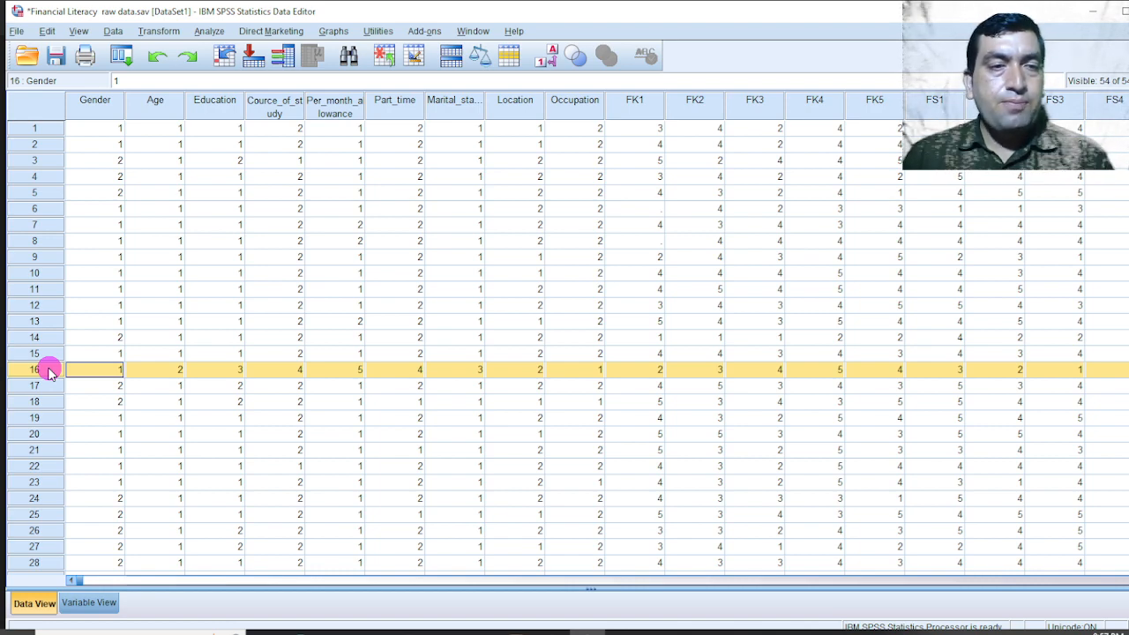
click(97, 370)
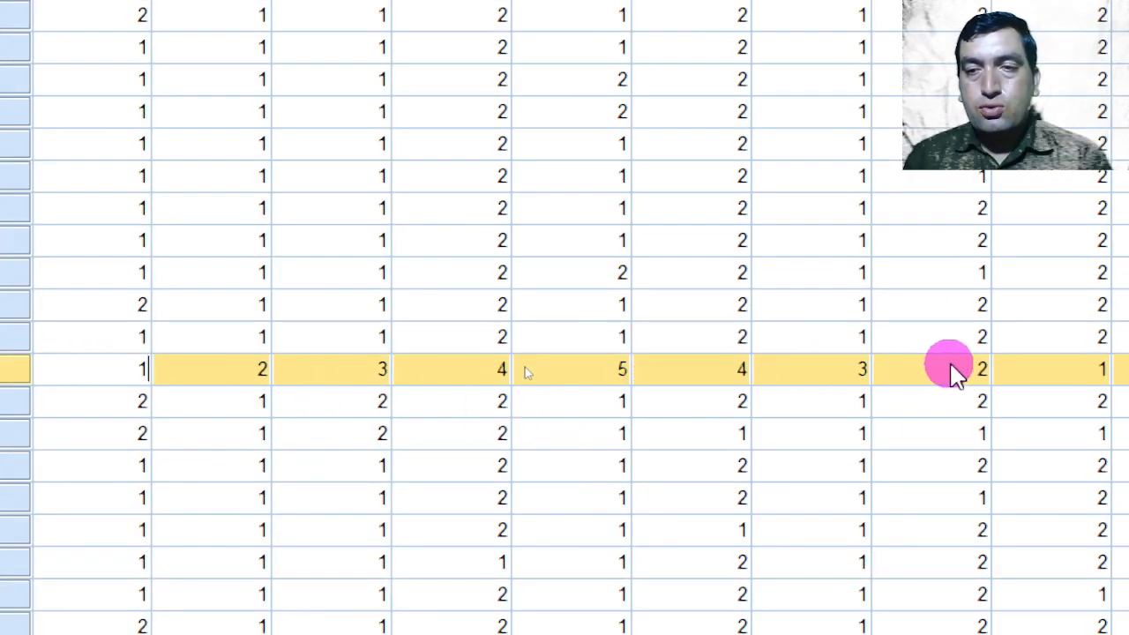
key(Tab)
key(Tab)
key(Tab)
key(Tab)
key(Tab)
key(Tab)
key(Tab)
key(Tab)
key(Tab)
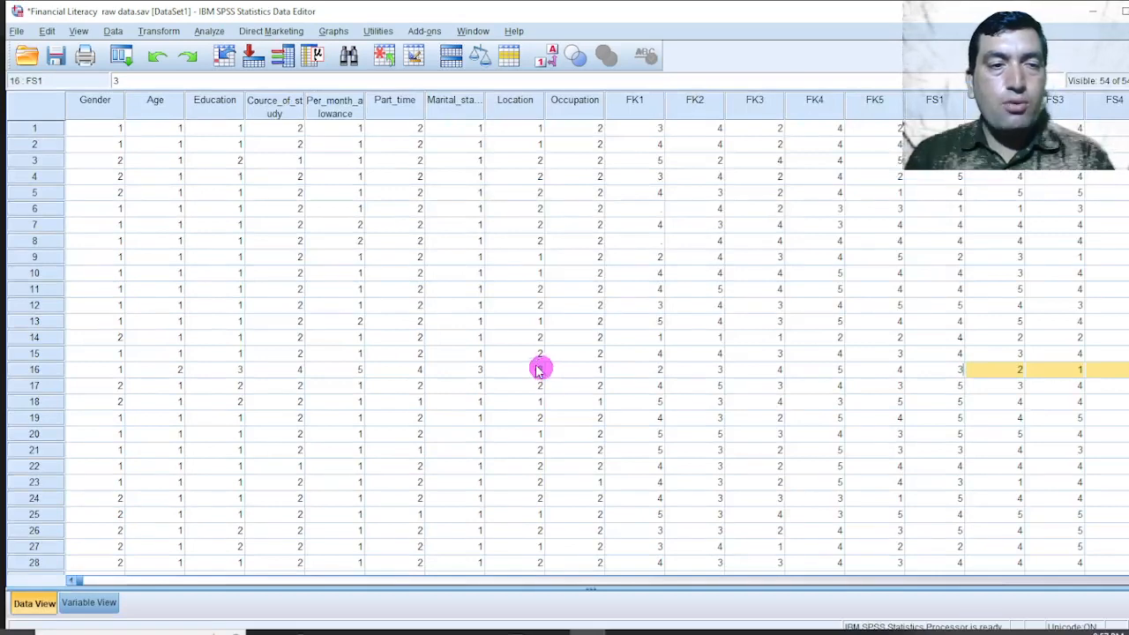
Delete the whole of case 16, the zig zag response running 1, 2, 3, 4, 5, 4, 3, 2, 1.
click(57, 372)
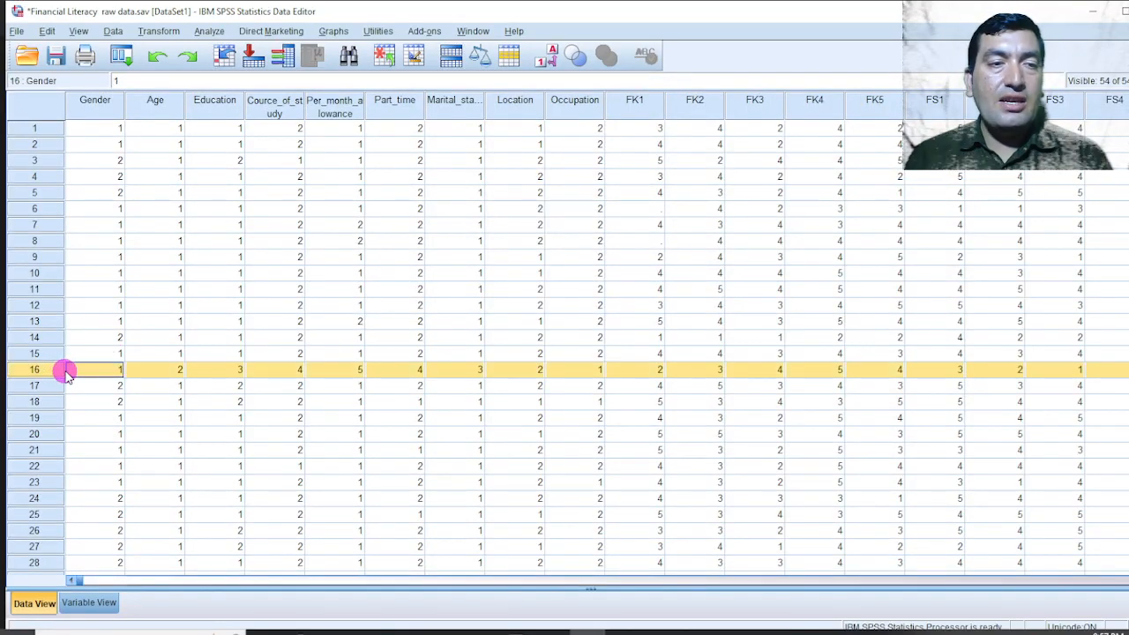
right_click(57, 372)
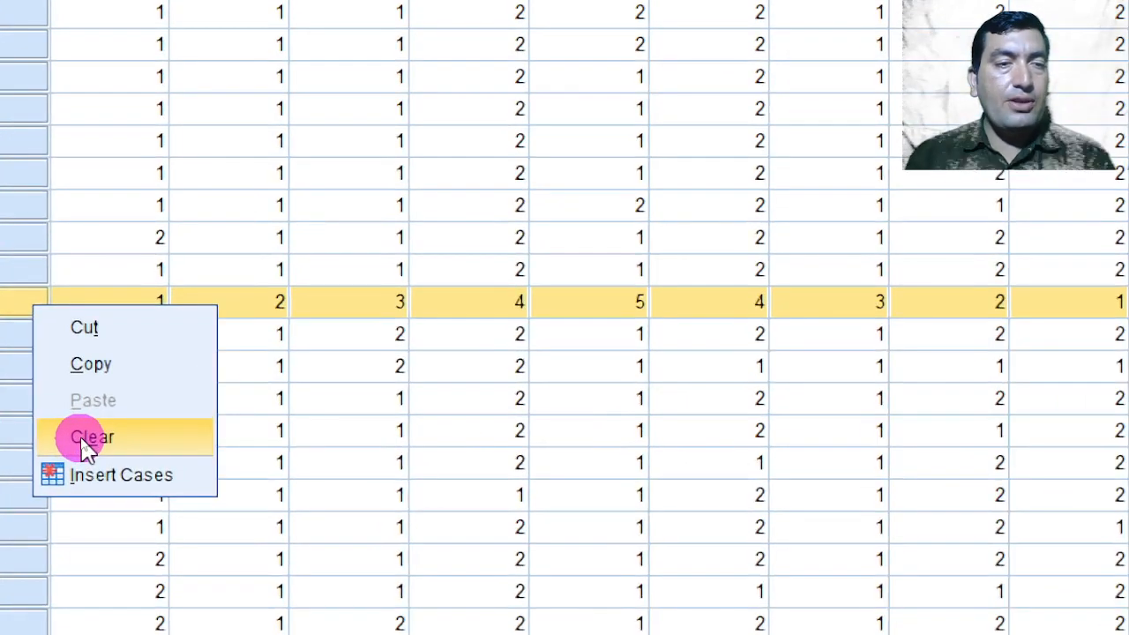
click(87, 441)
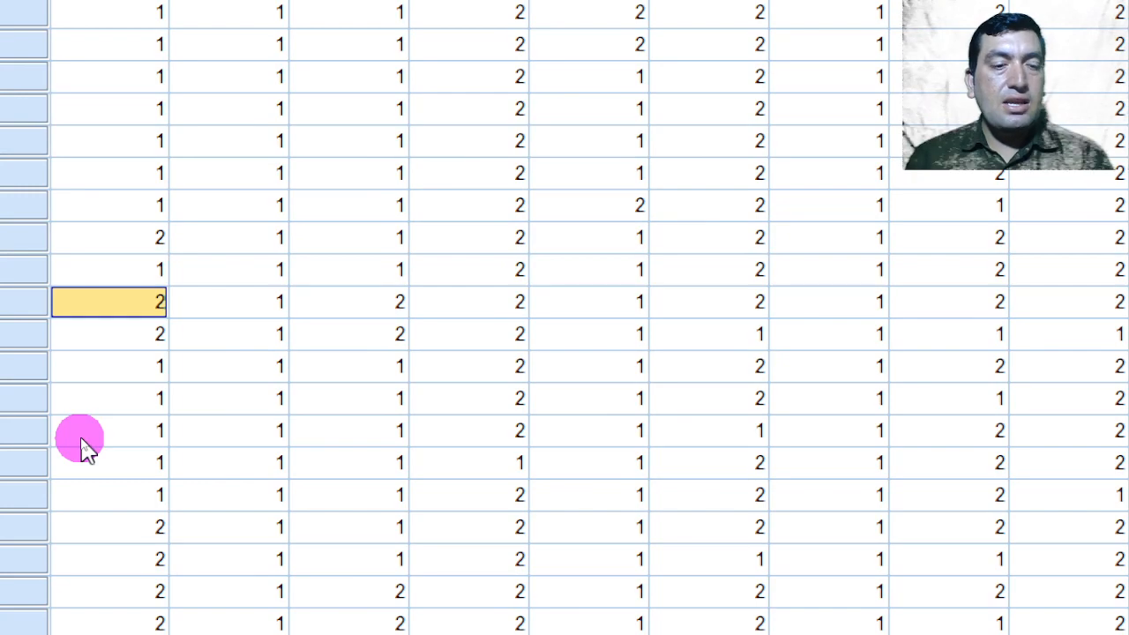